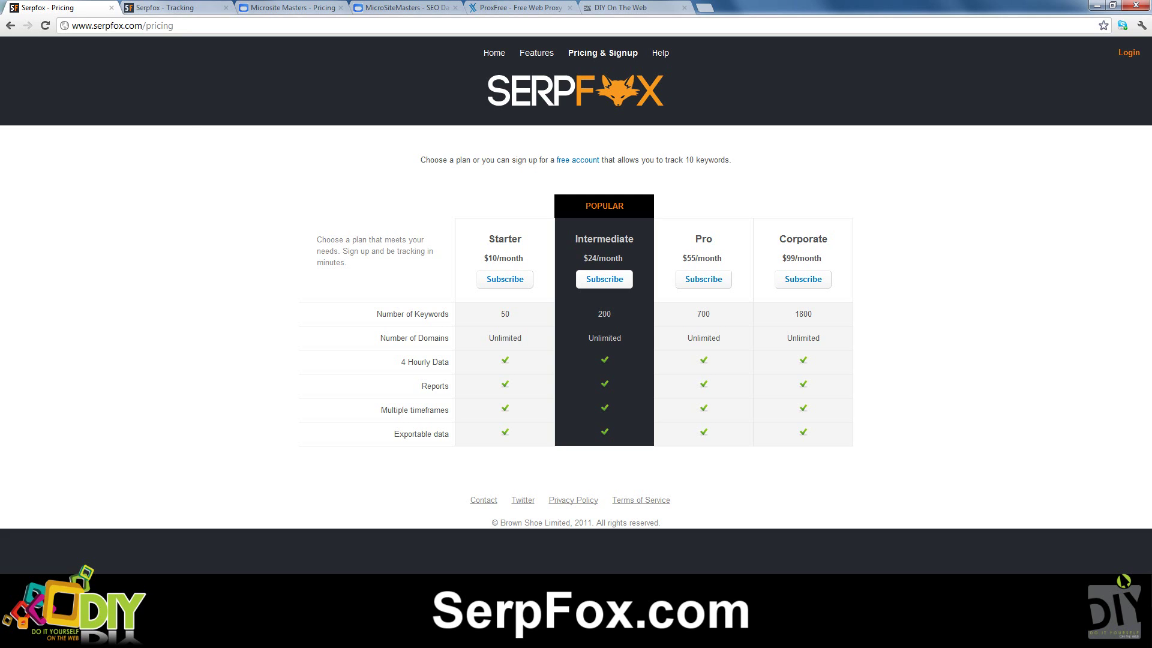
click(150, 8)
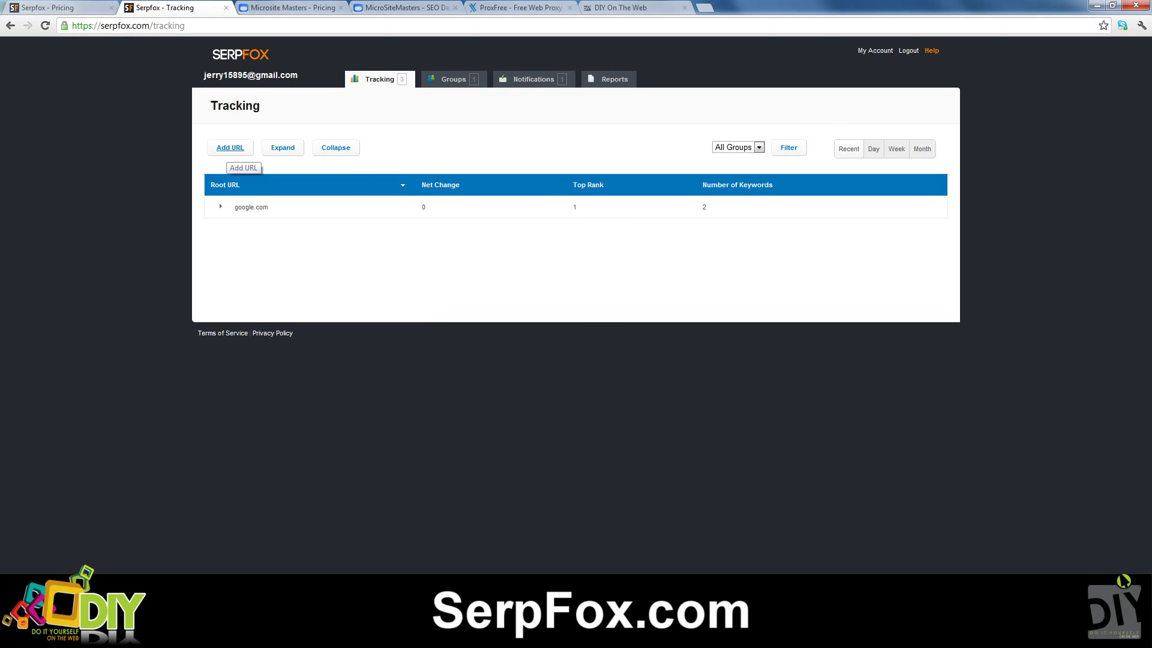
click(231, 147)
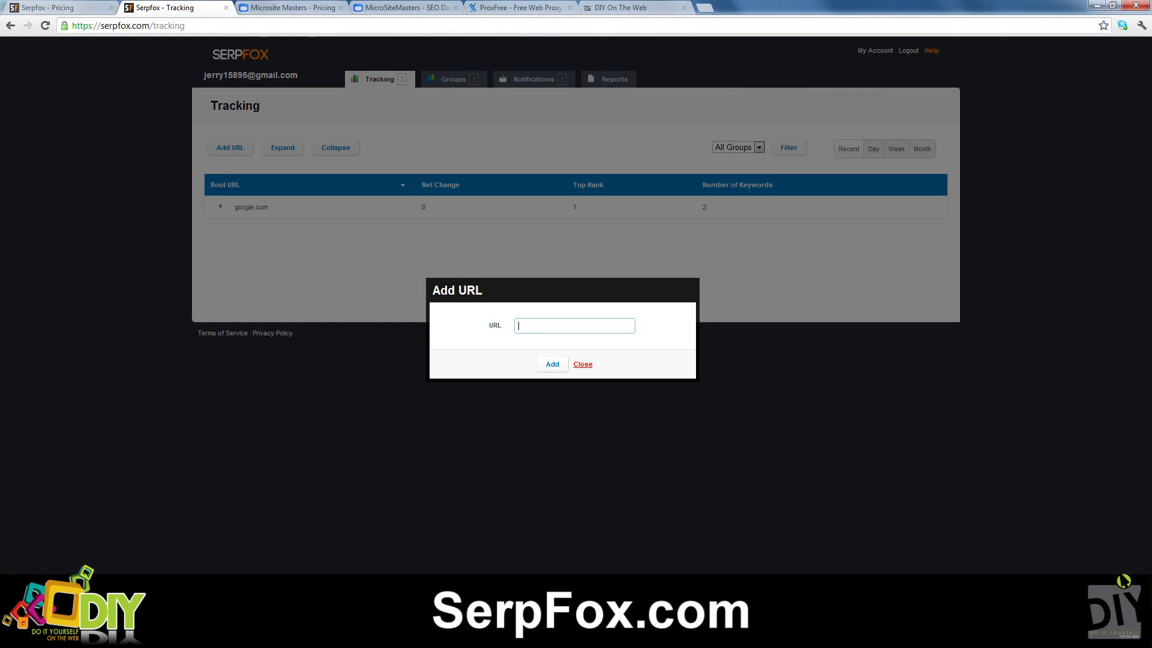
text(www.yahoo.com)
key(Tab)
key(Return)
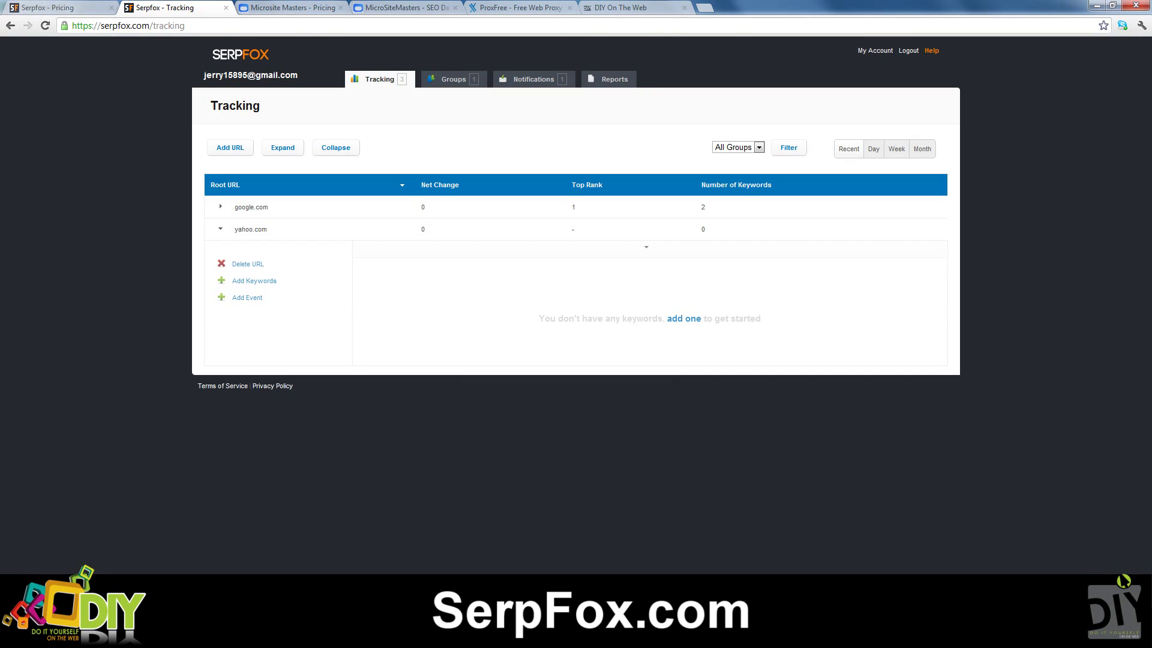
- Add the keyword Yahoo to yahoo.com with Google as search engine and United States as localization
click(254, 280)
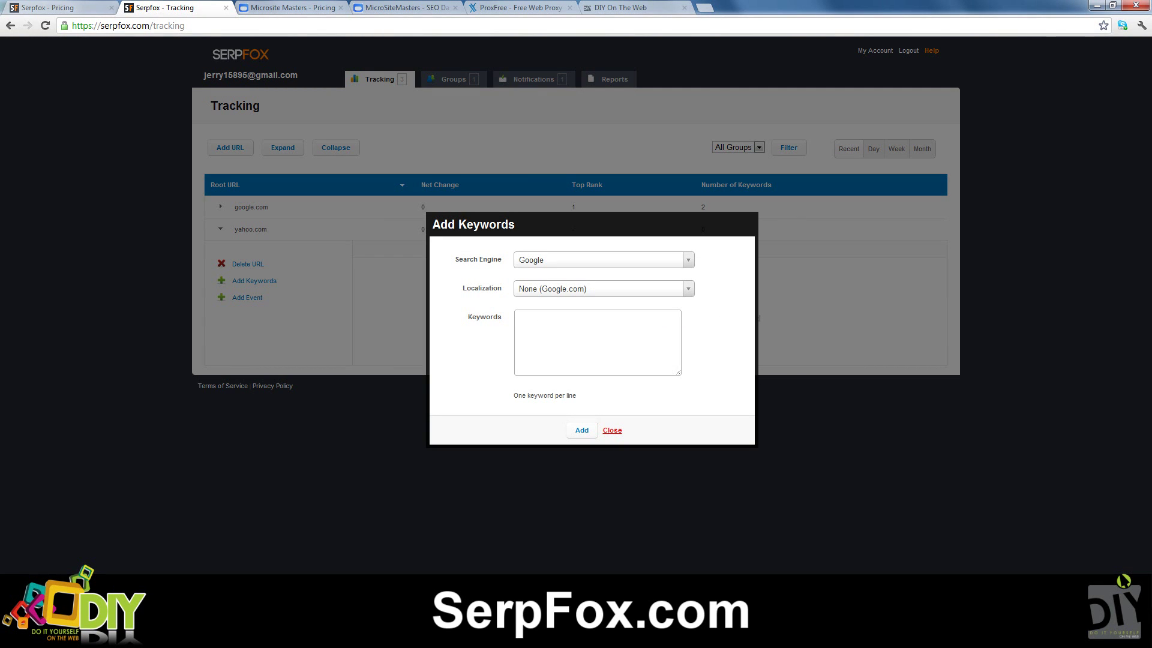
click(604, 259)
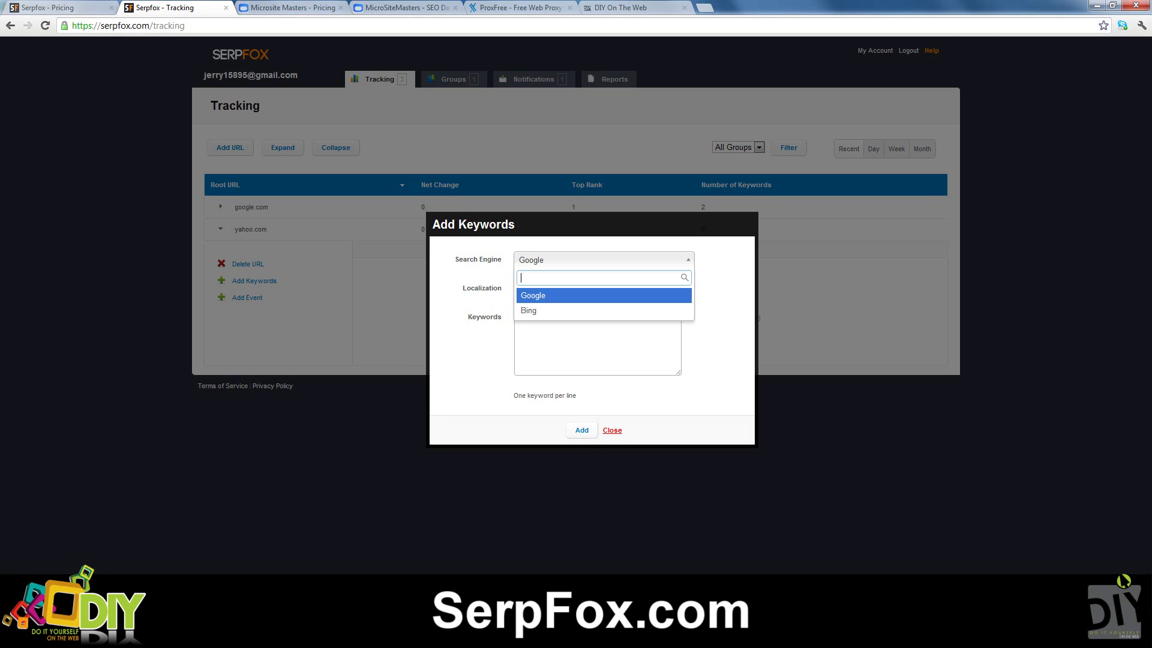
key(Escape)
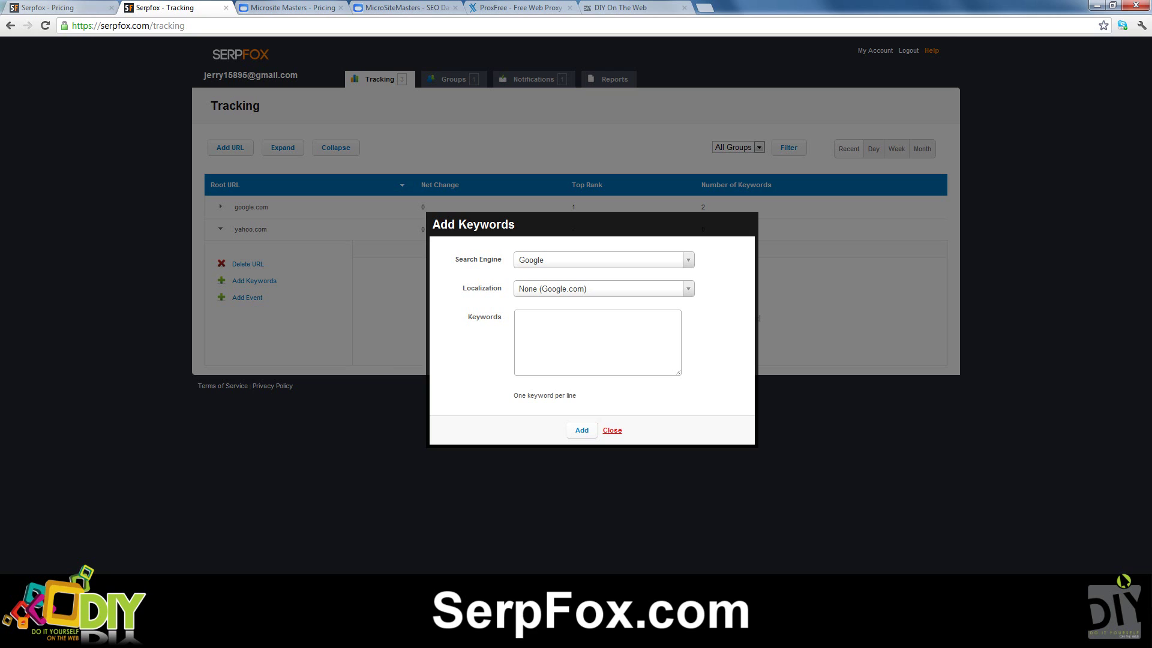
click(688, 288)
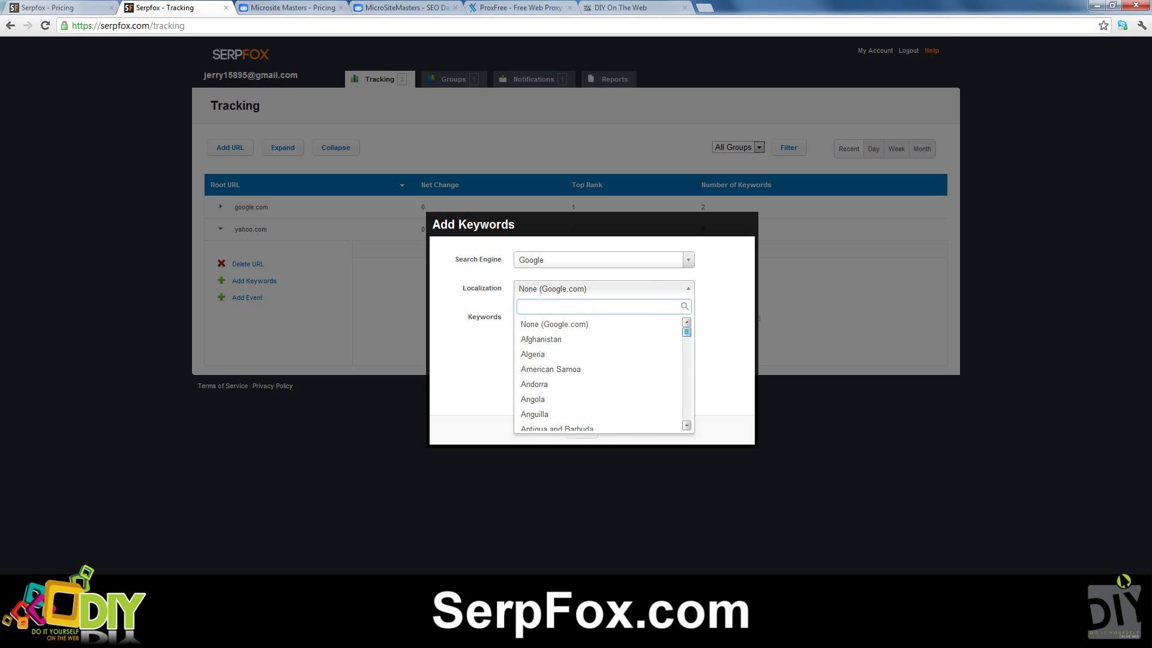
drag(686, 332, 686, 412)
click(544, 376)
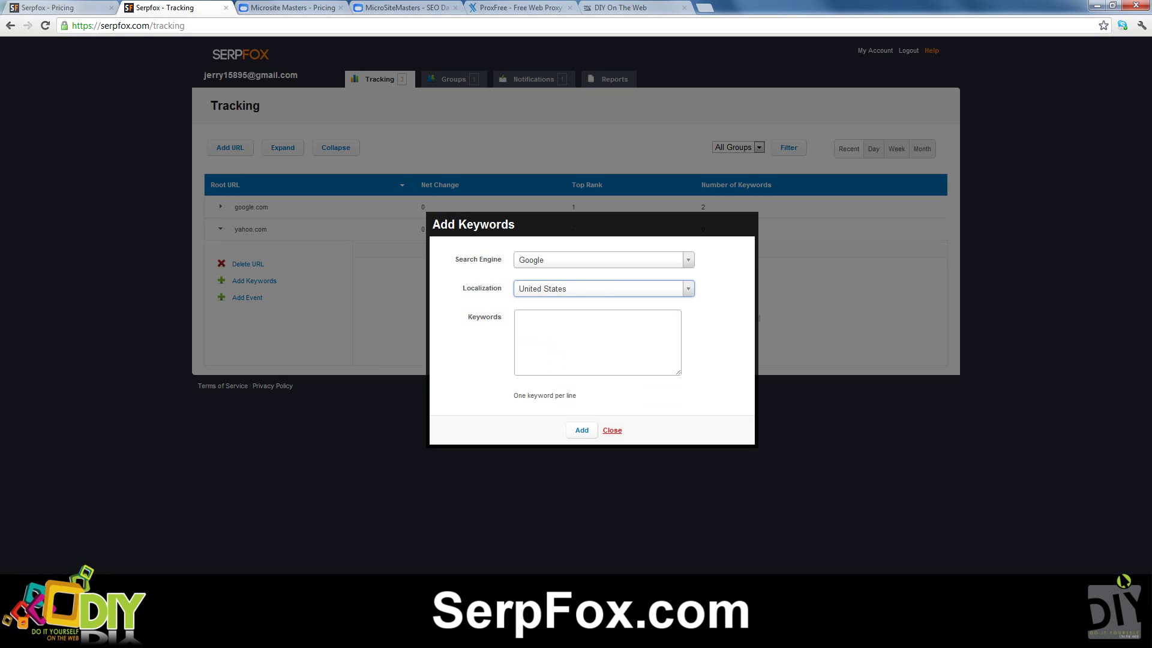
click(517, 317)
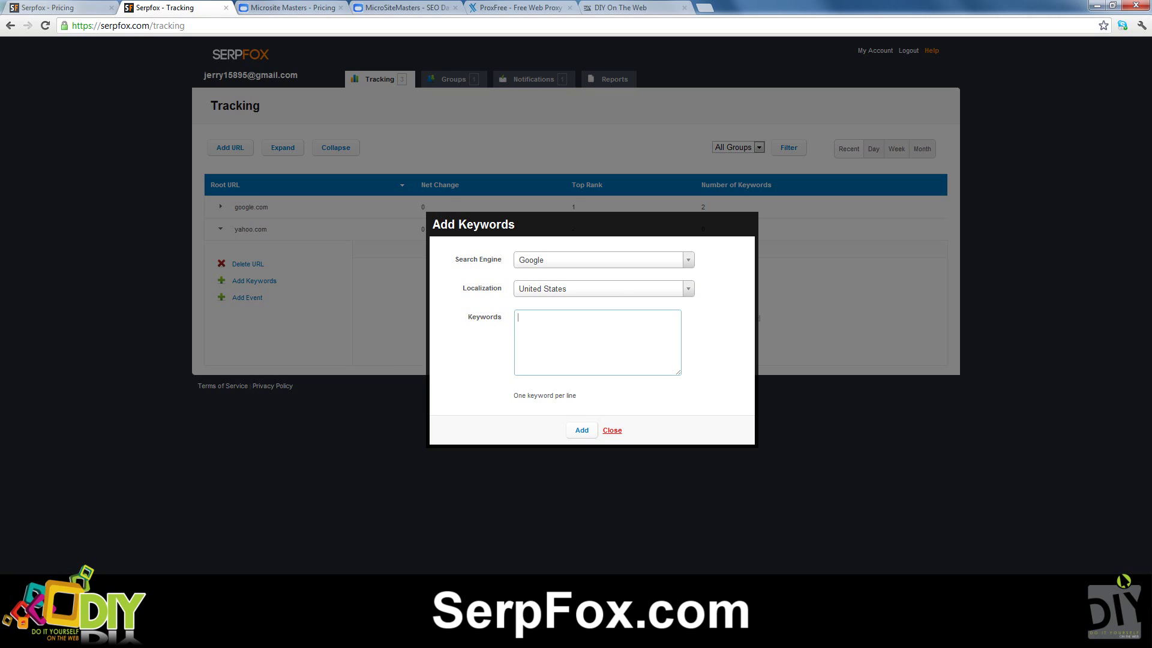
text(Yahoo)
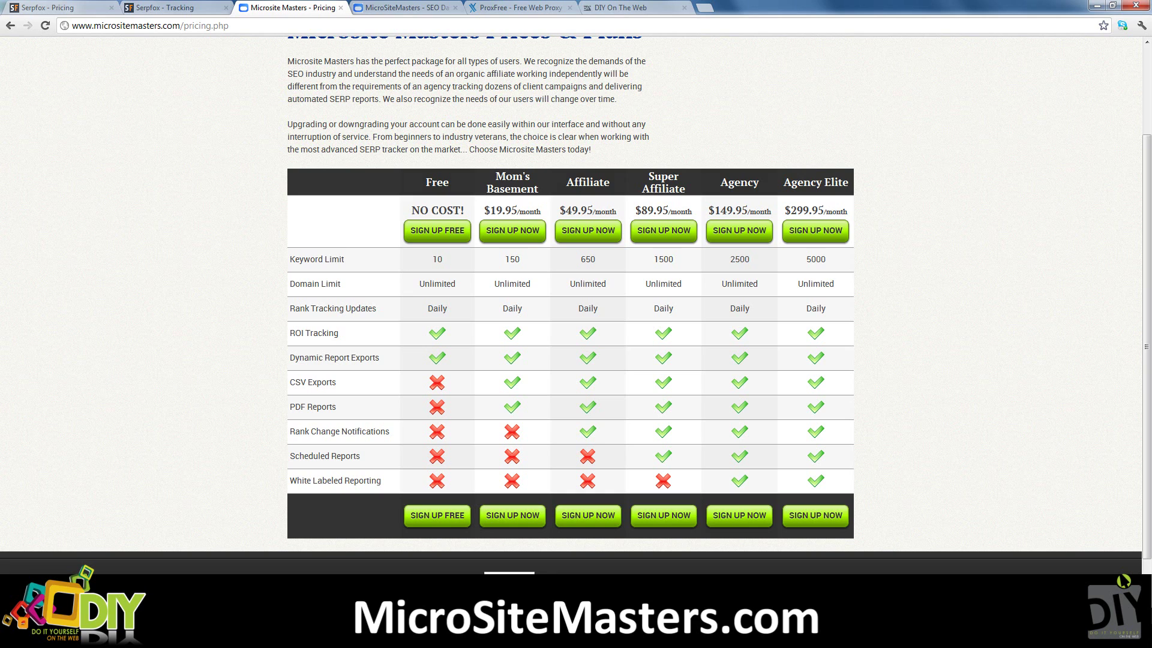
- Switch to the Microsite Masters dashboard and create a new project named Yahoo
key(ctrl+Tab)
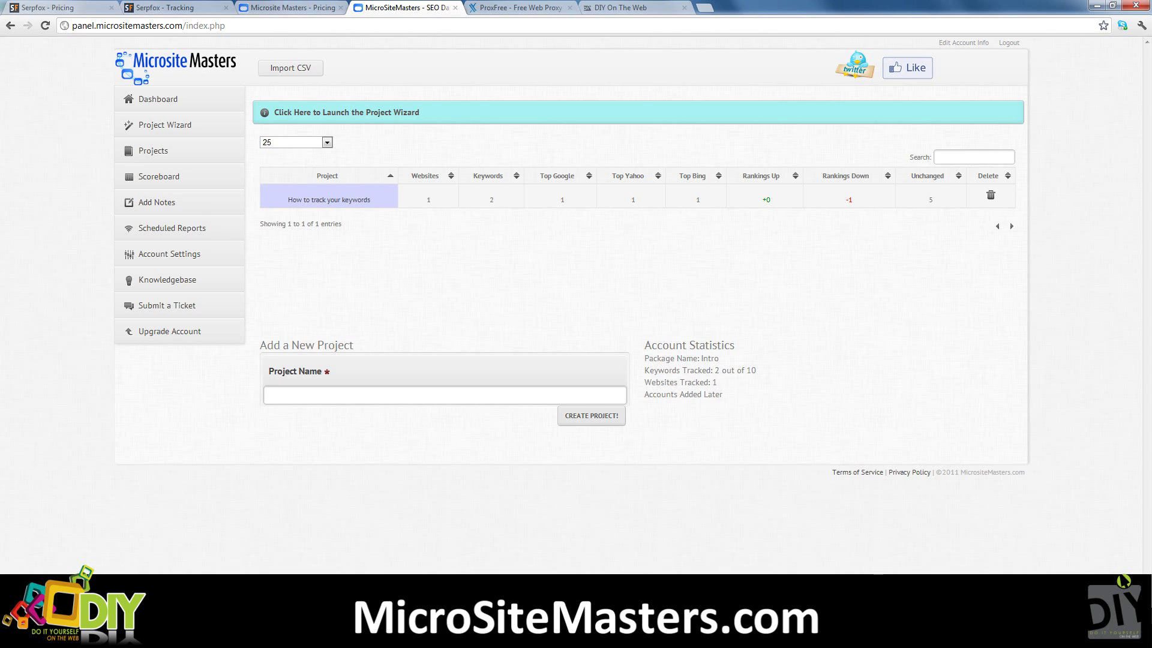
text(Yahoo)
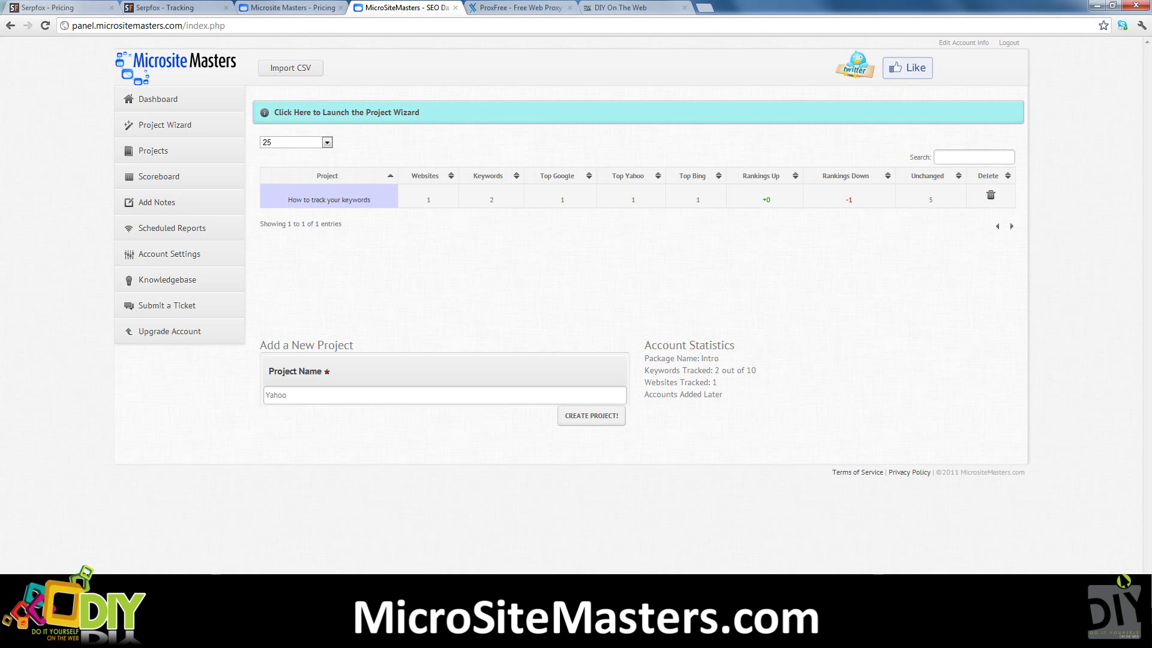
key(Return)
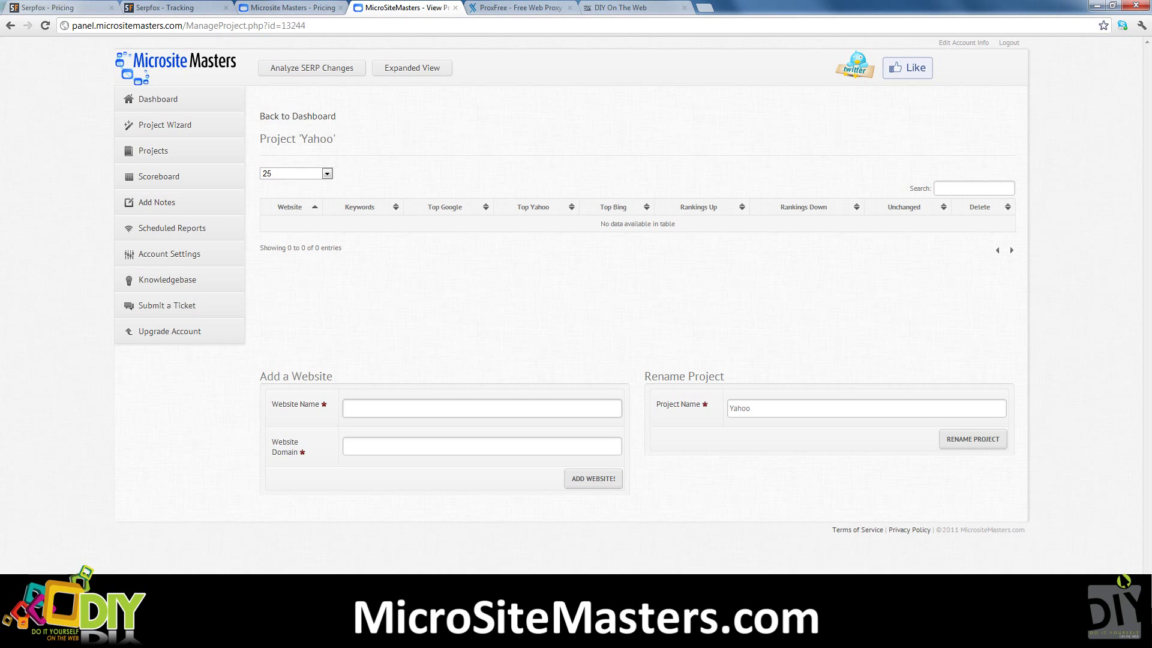
key(Down)
key(Down)
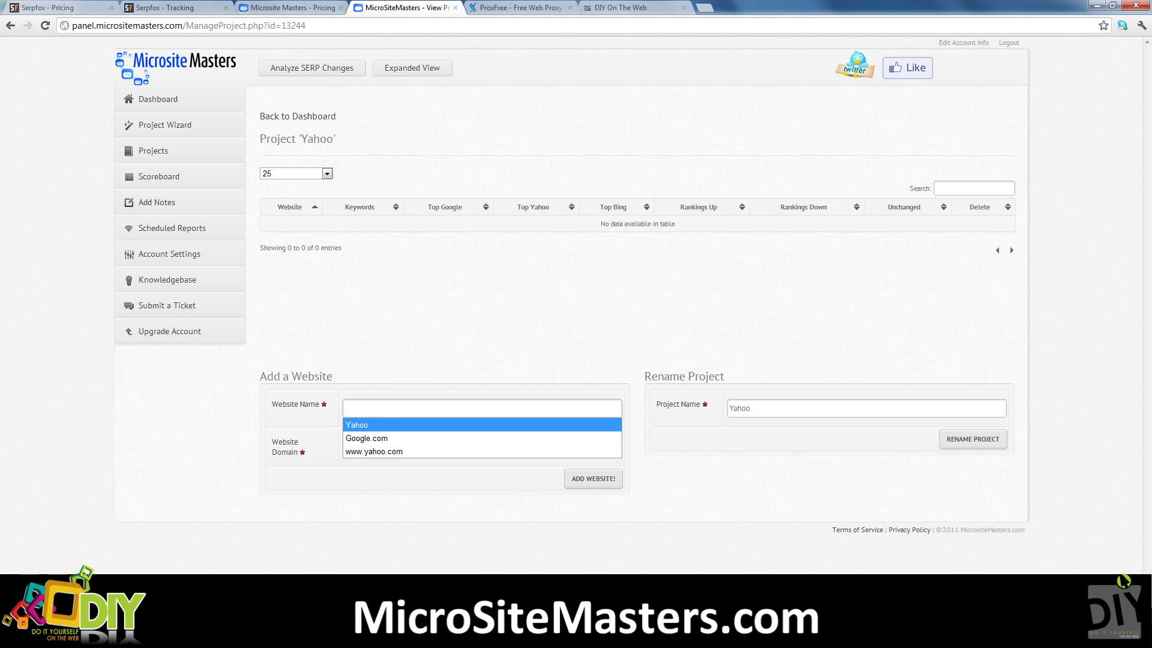
key(Return)
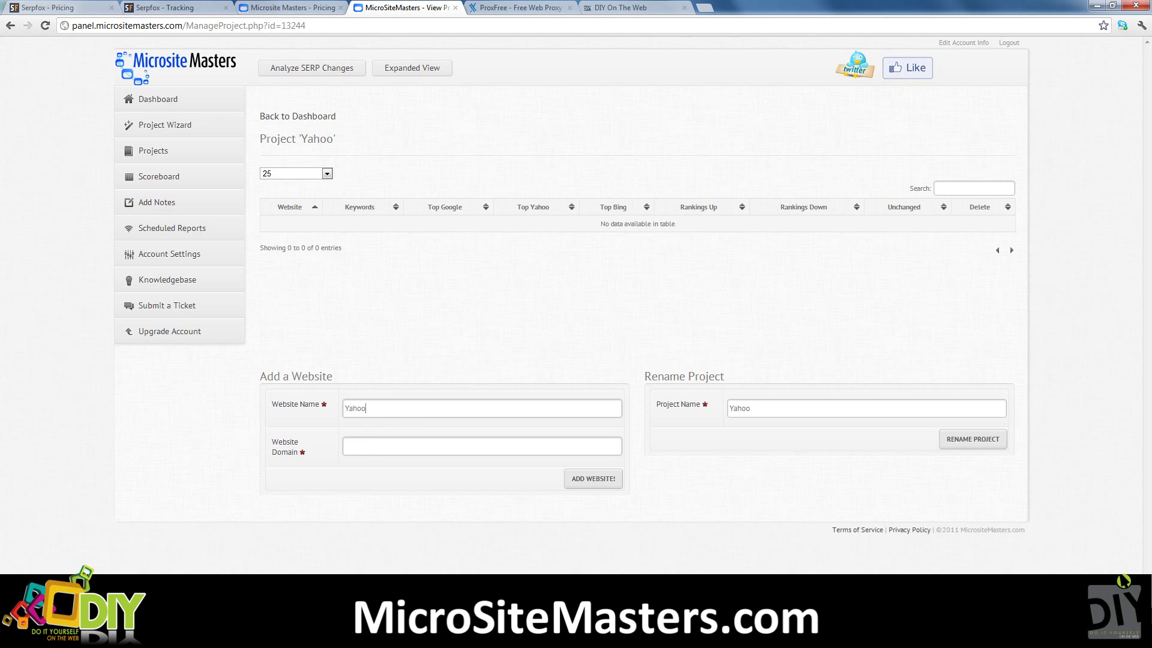
key(Tab)
key(Down)
key(Down)
key(Return)
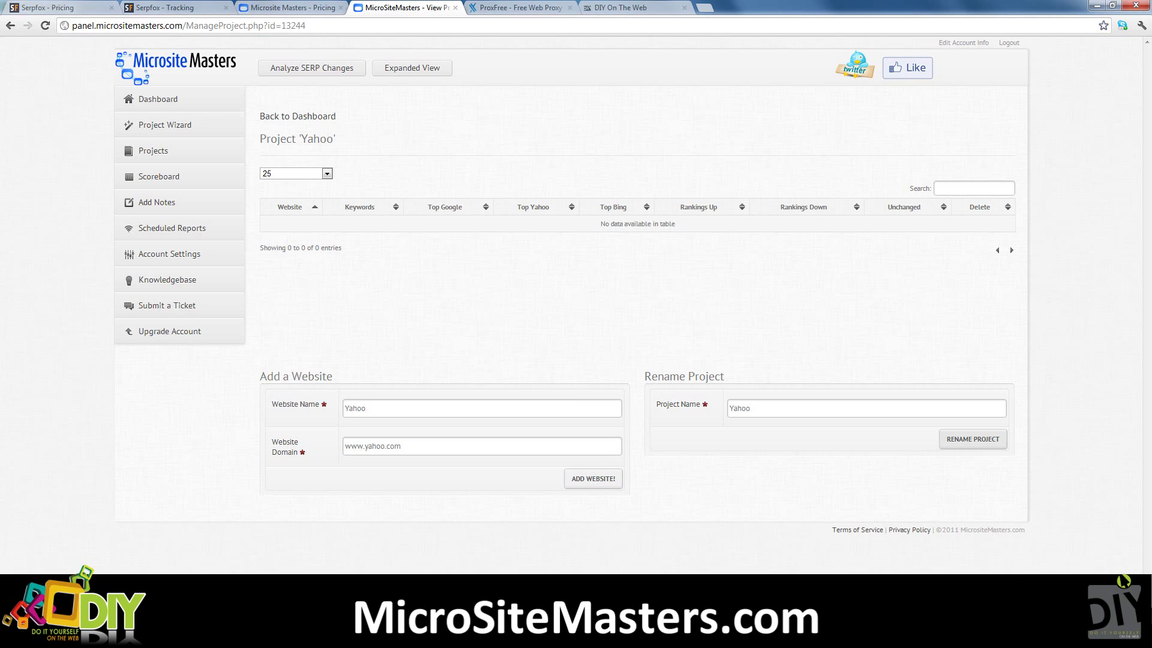
key(Return)
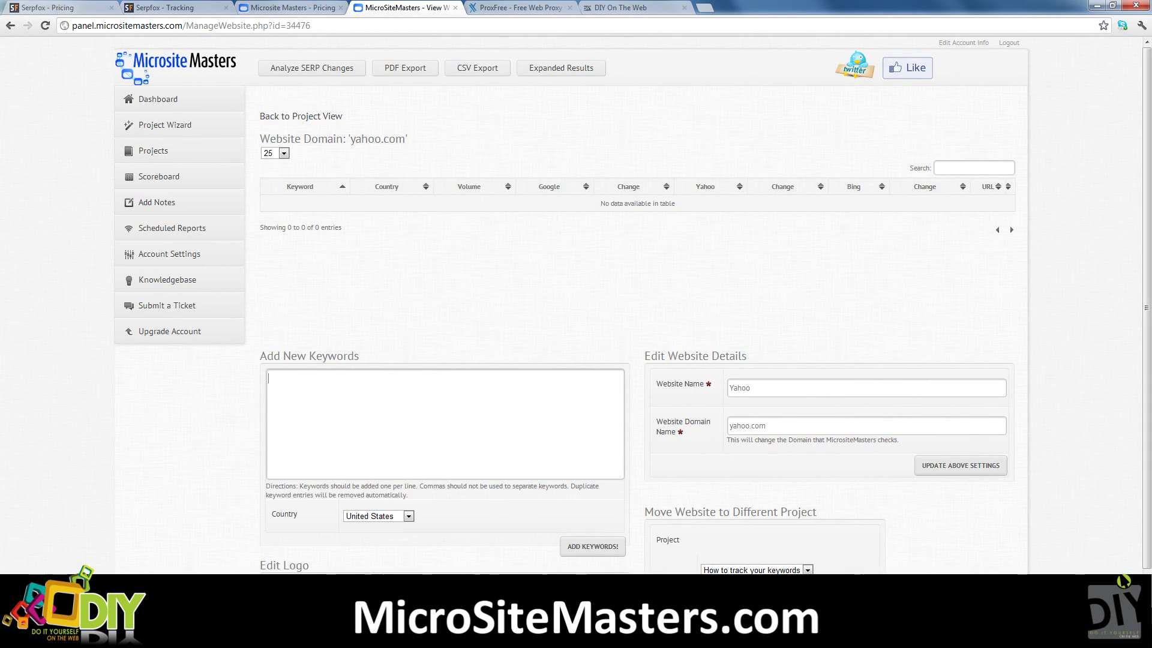
- Add the keyword Yahoo to the yahoo.com website with United States as the country
text(Yahoo)
click(407, 516)
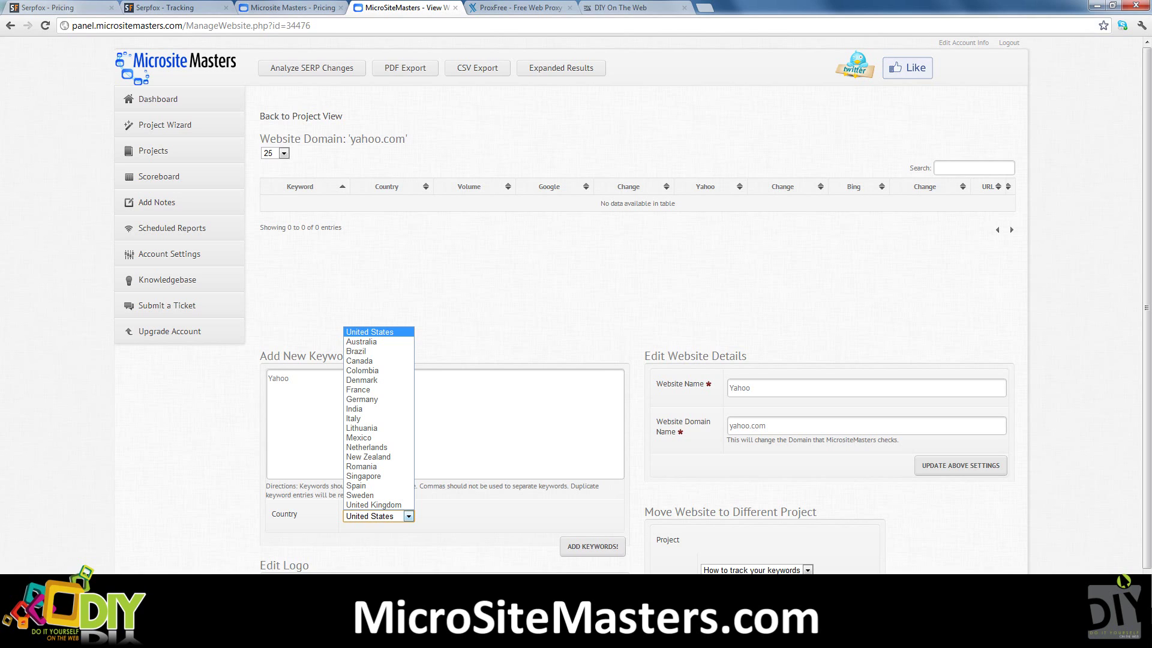
click(408, 516)
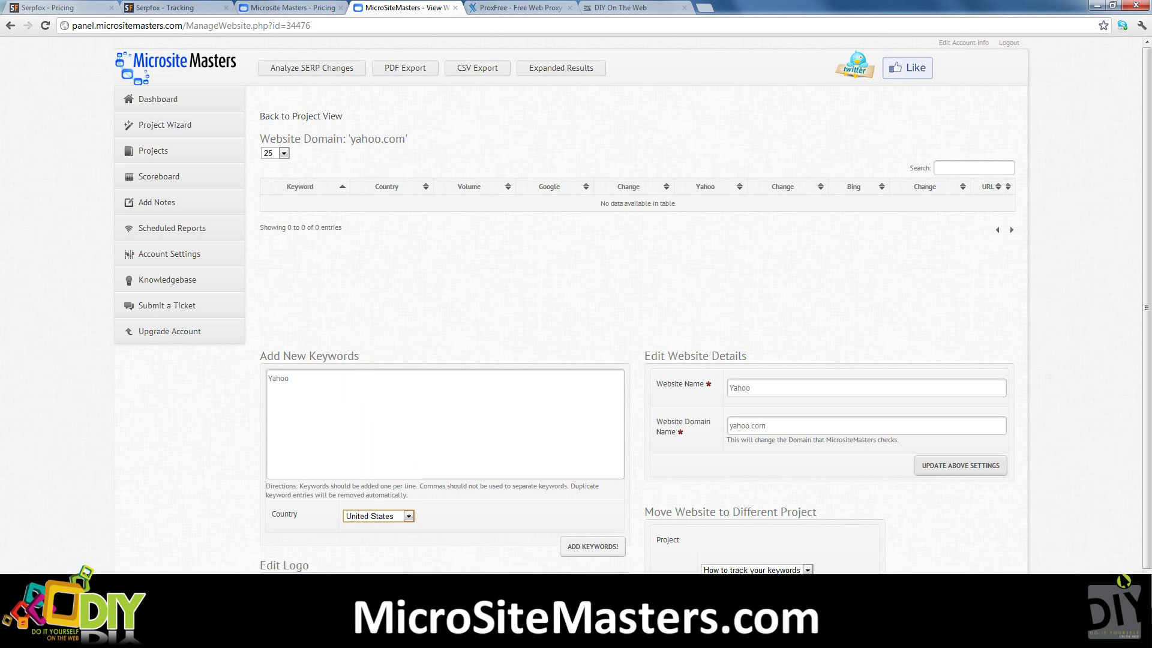
click(591, 546)
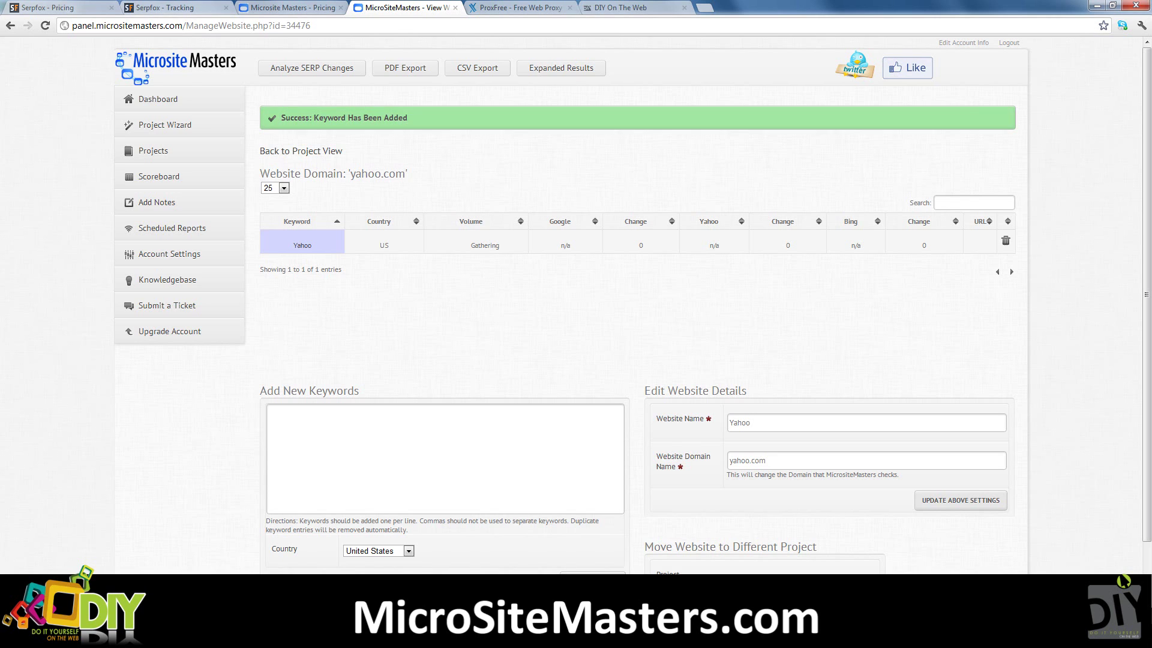
- Return to Serpfox, reload the tracking page and check the SERP rank of yahoo.com's Yahoo keyword
click(162, 7)
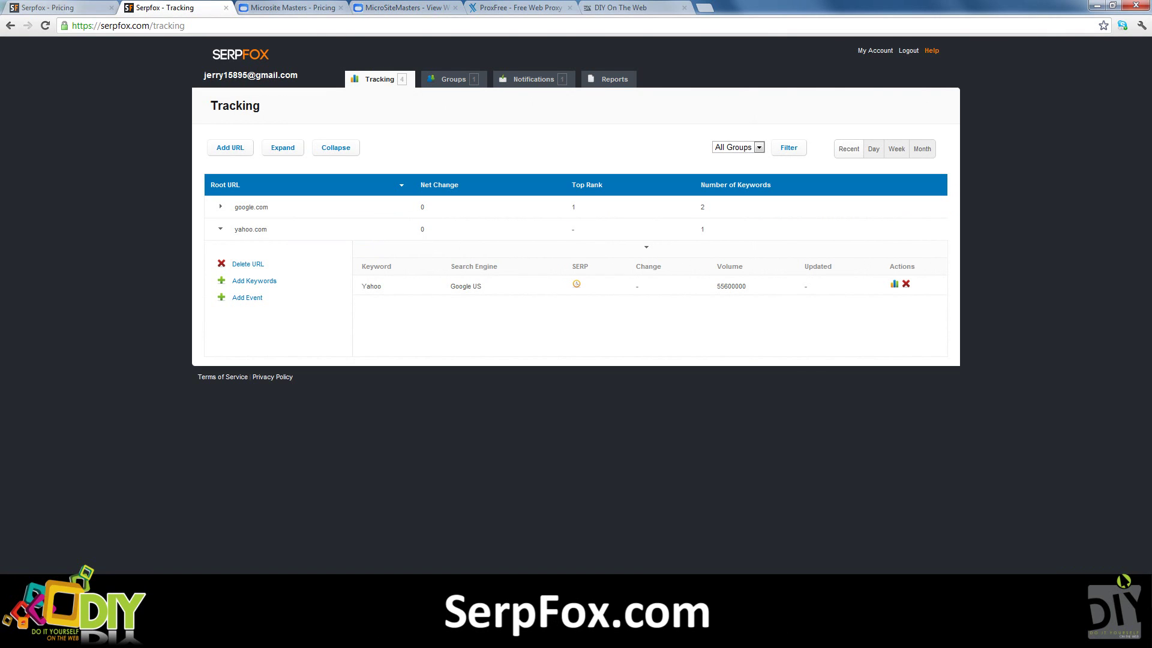
key(F5)
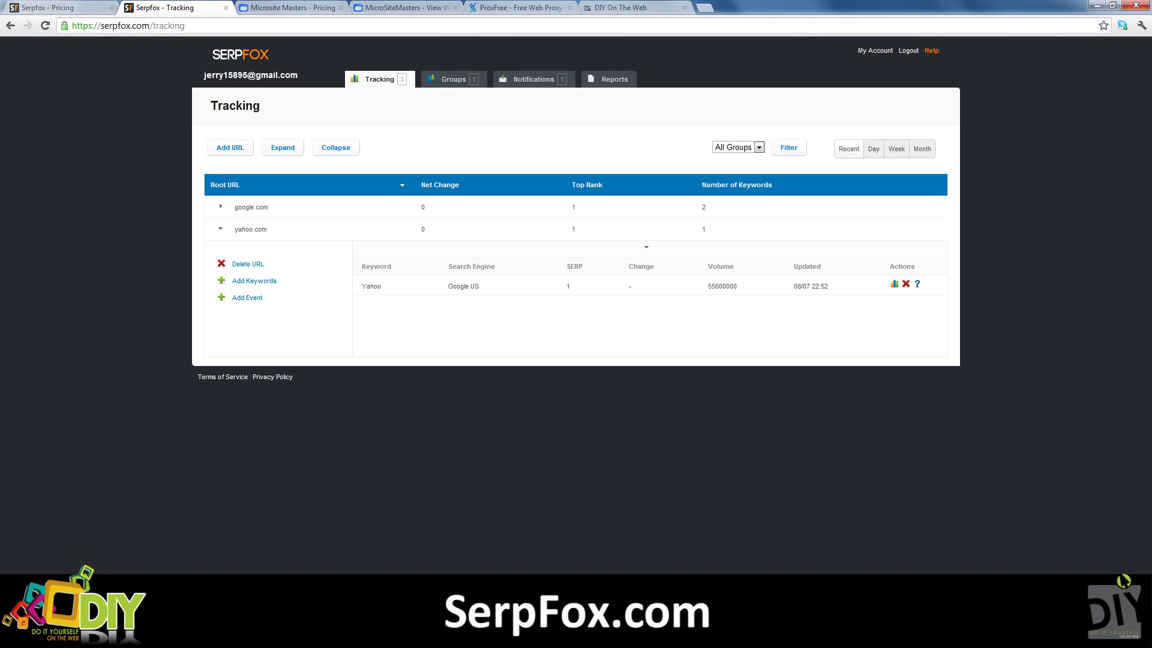
double_click(568, 287)
click(514, 8)
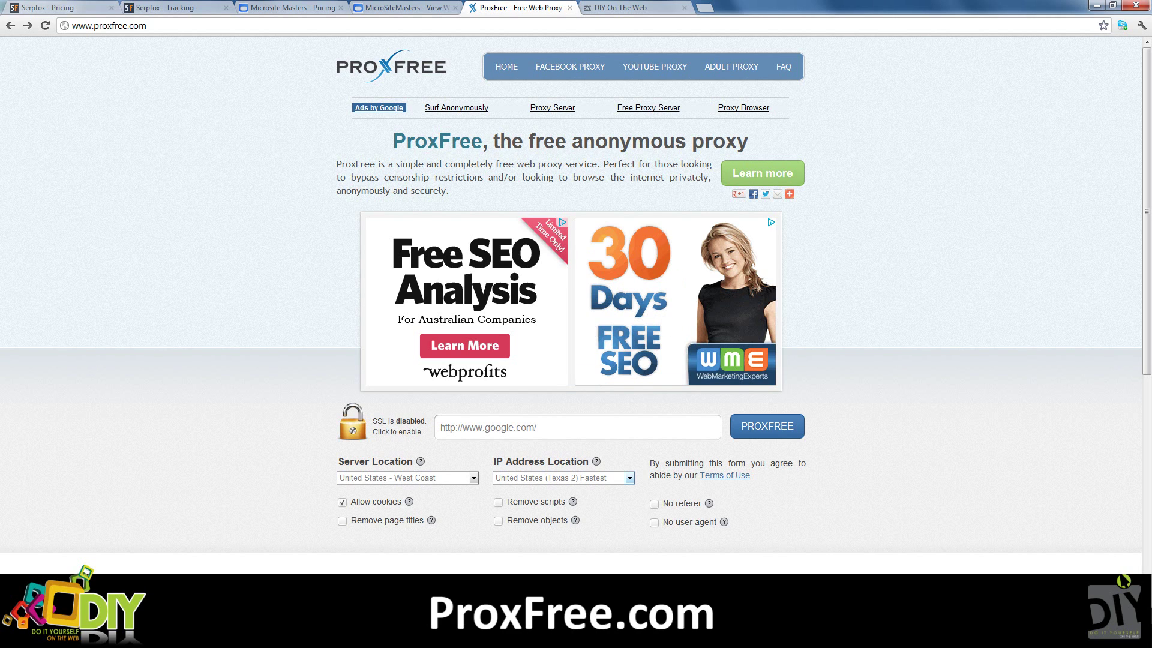
click(629, 478)
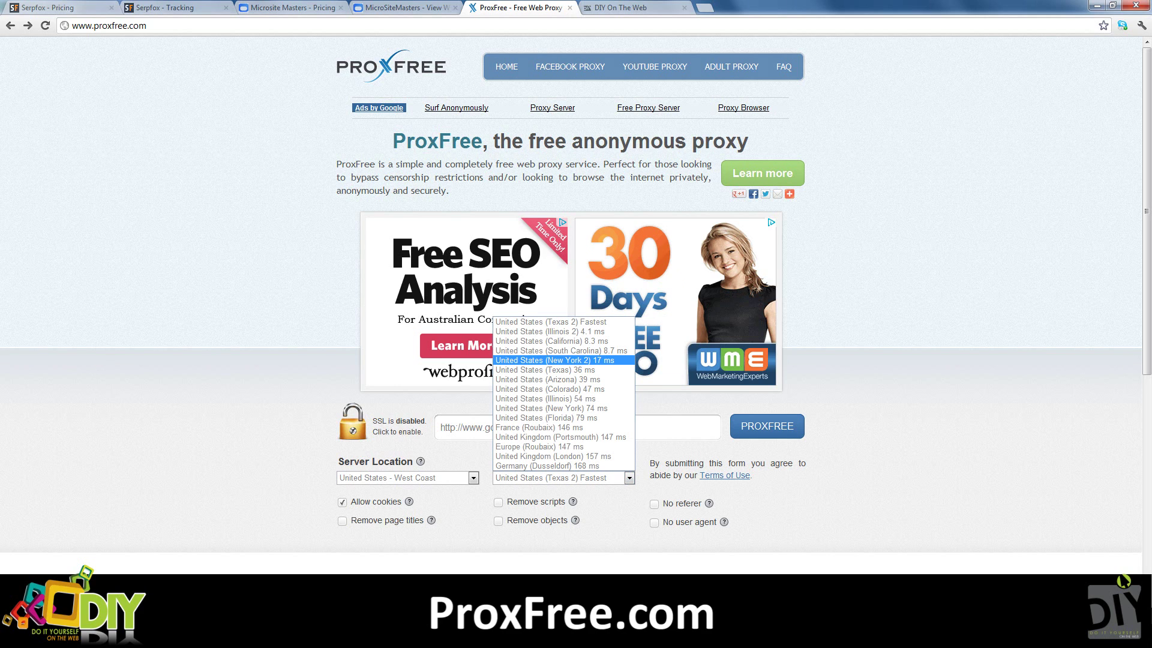
key(Escape)
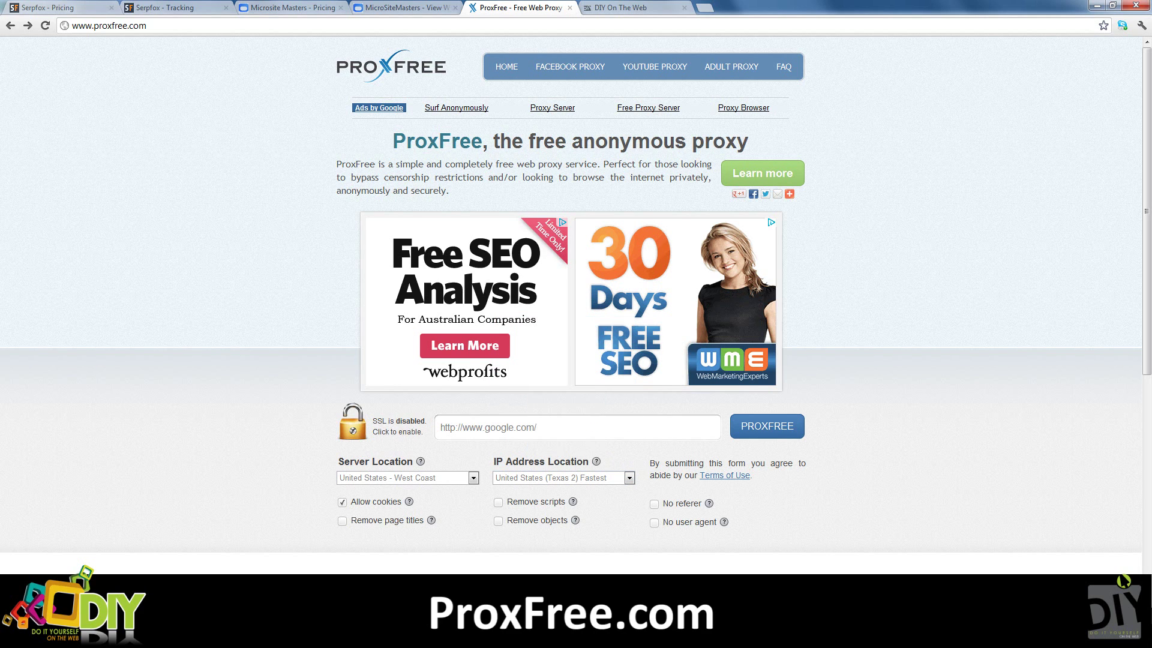
key(F5)
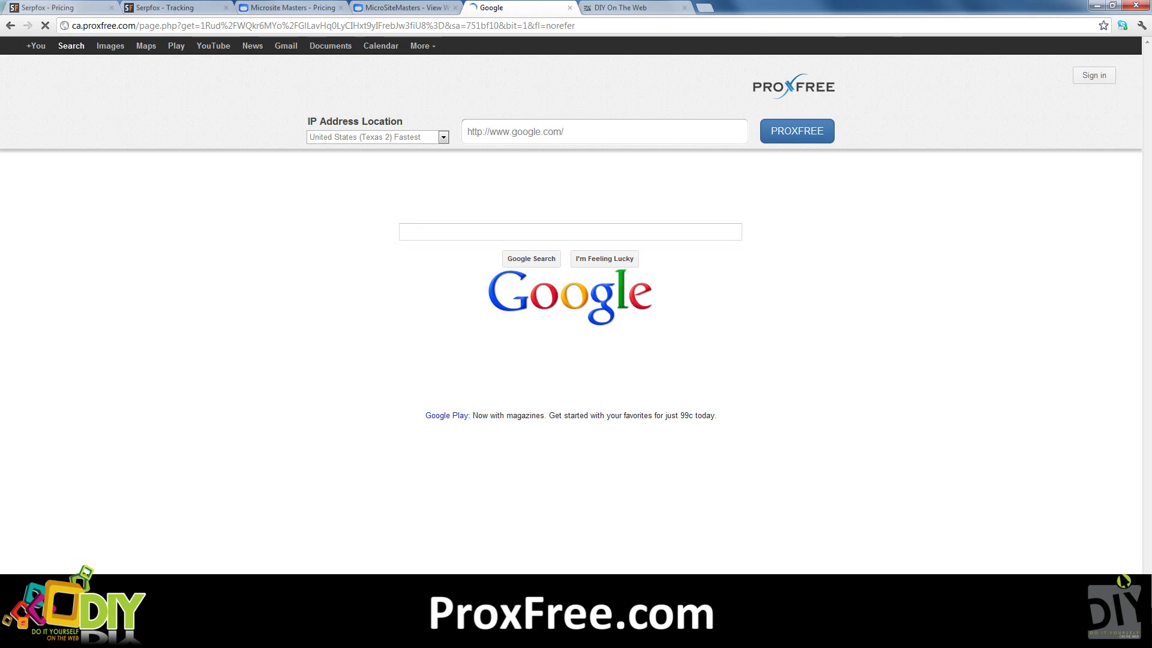
text(yahoo\)
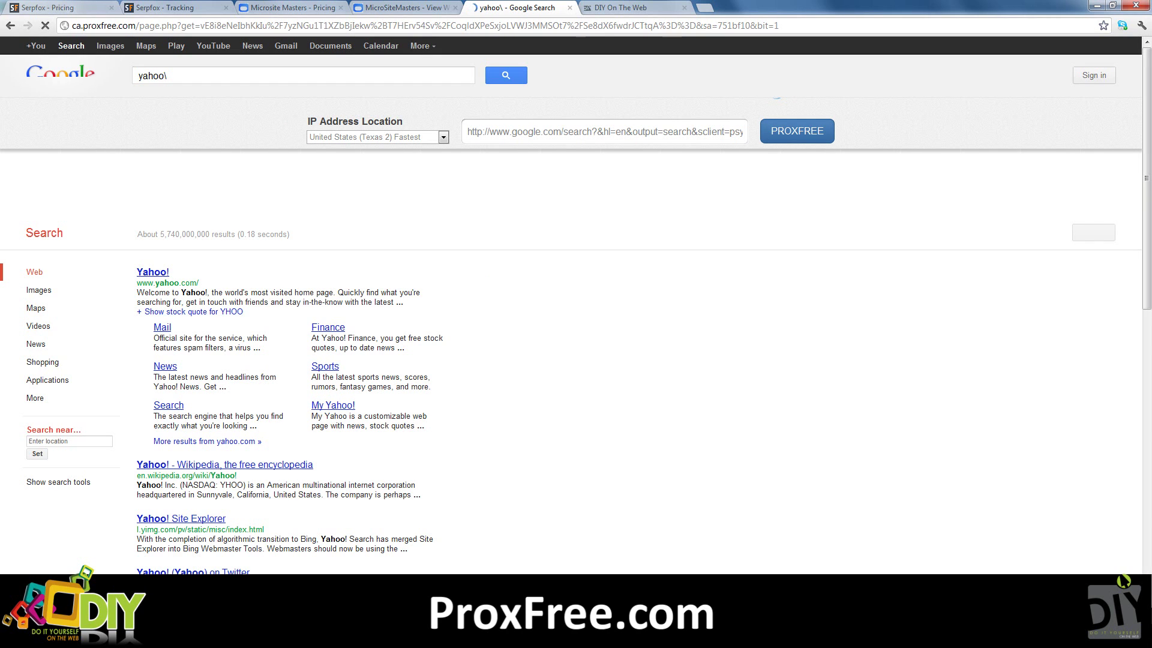
- Compare the Yahoo keyword's rankings in Serpfox and Microsite Masters, reloading the data on both sites
key(ctrl+2)
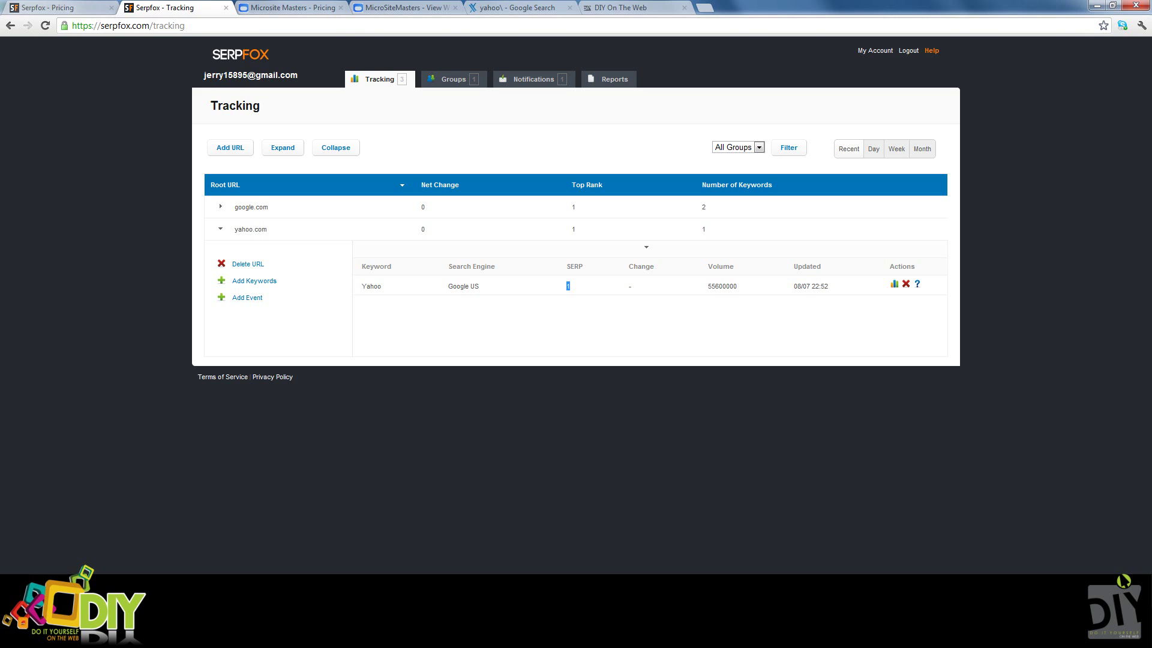
key(ctrl+Tab)
key(ctrl+Tab)
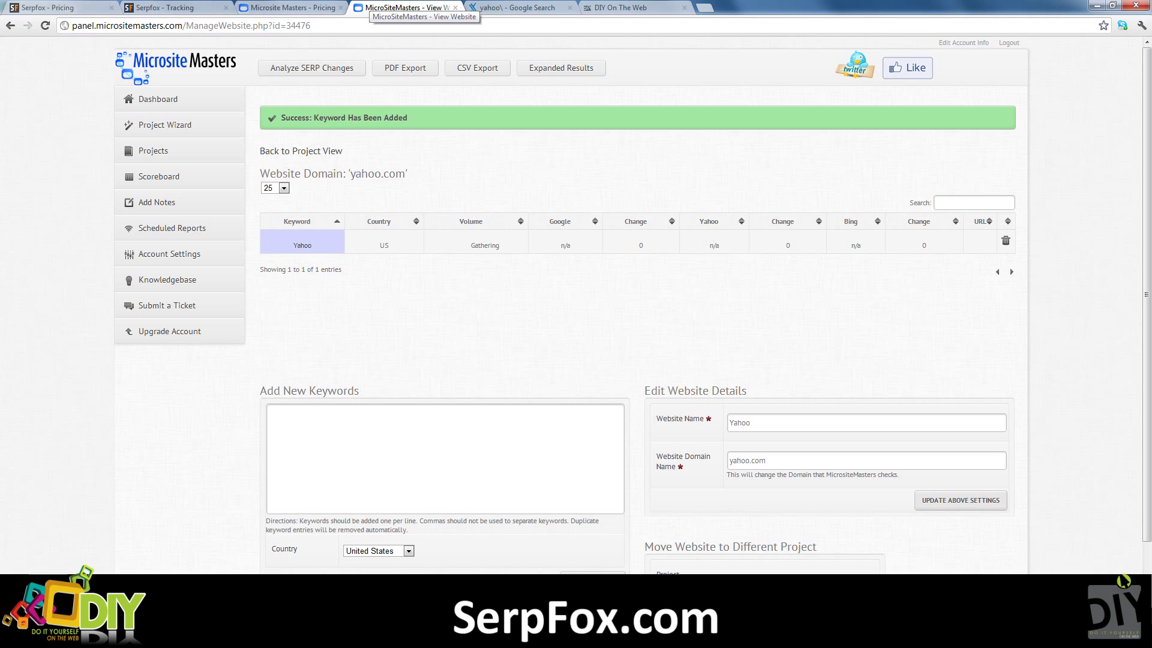
key(F5)
key(Return)
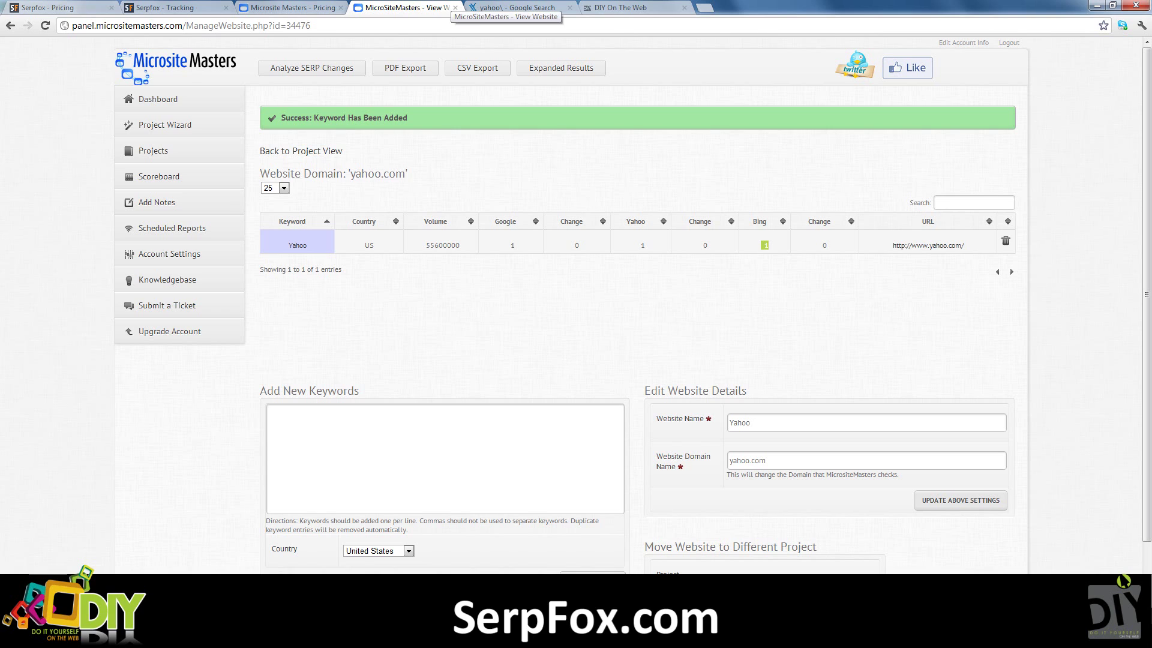
click(171, 7)
key(F5)
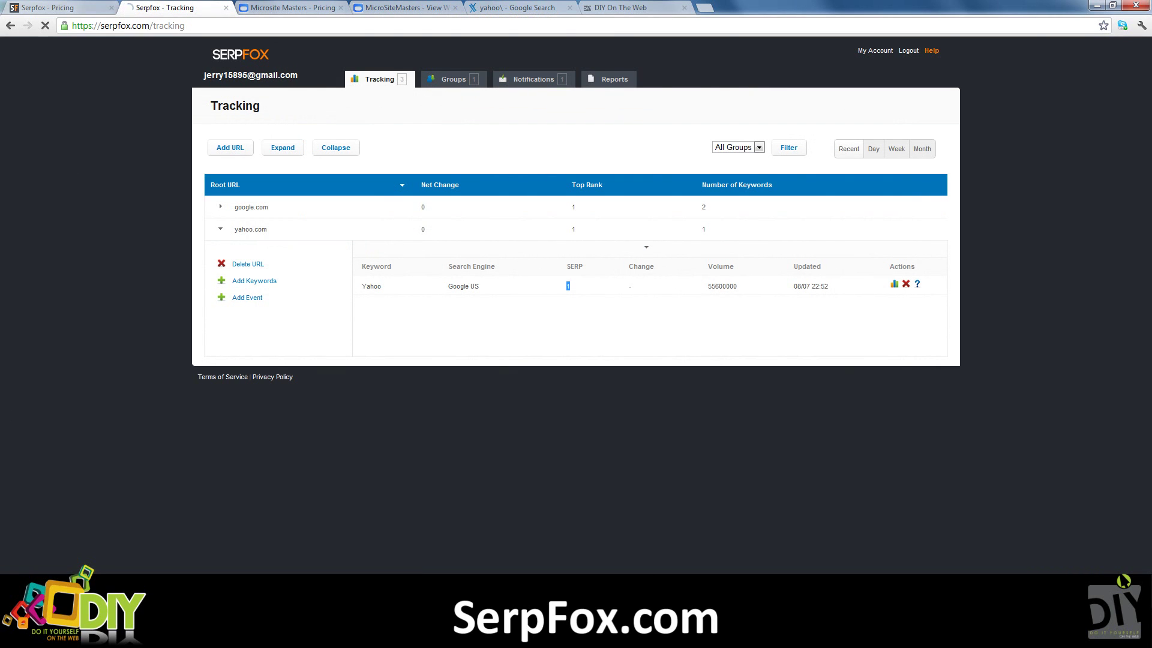